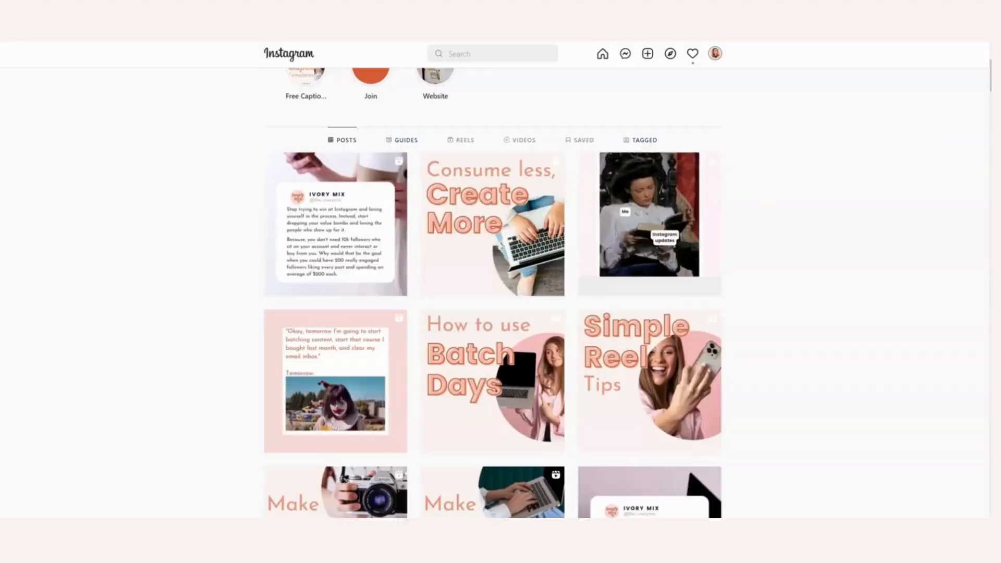
Look through the Instagram profile's posts and view the batching content and Instagram updates meme reels.
scroll(778, 228, up, 4)
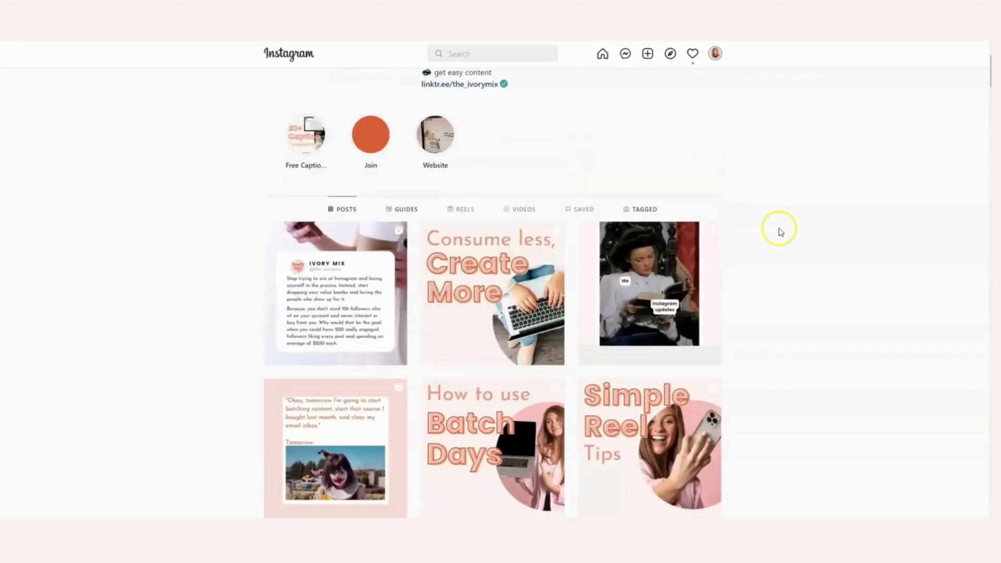
scroll(779, 231, down, 5)
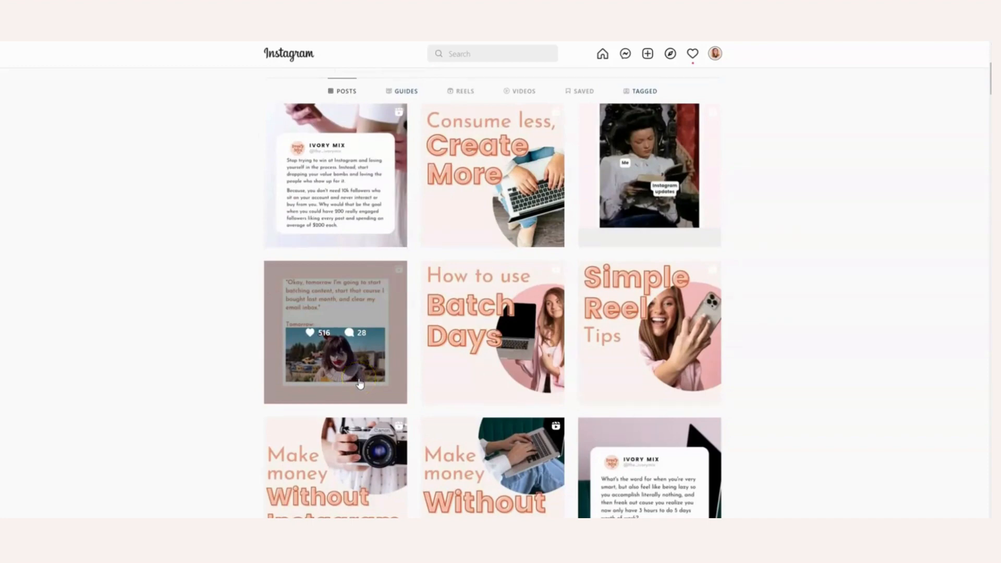
click(360, 384)
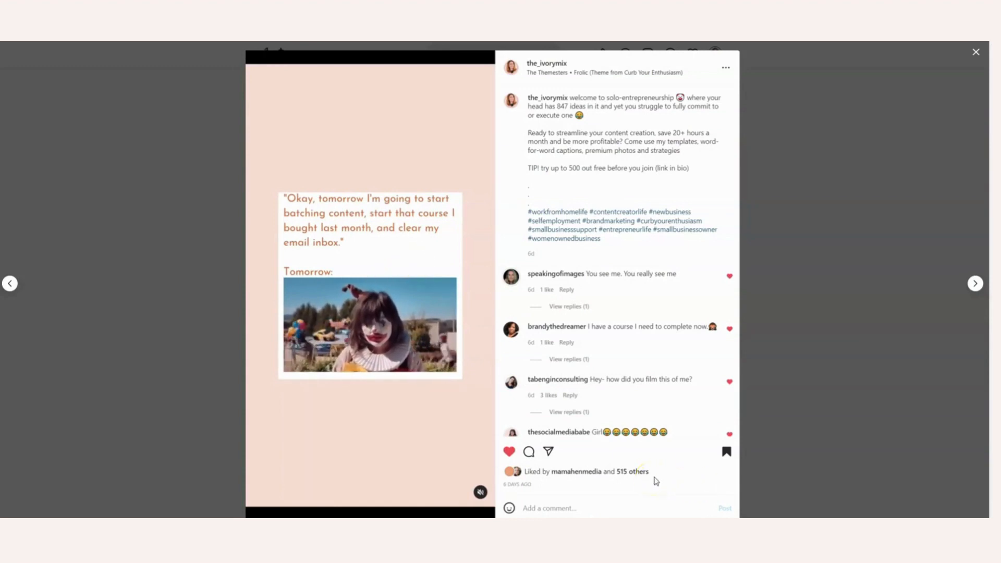
click(787, 360)
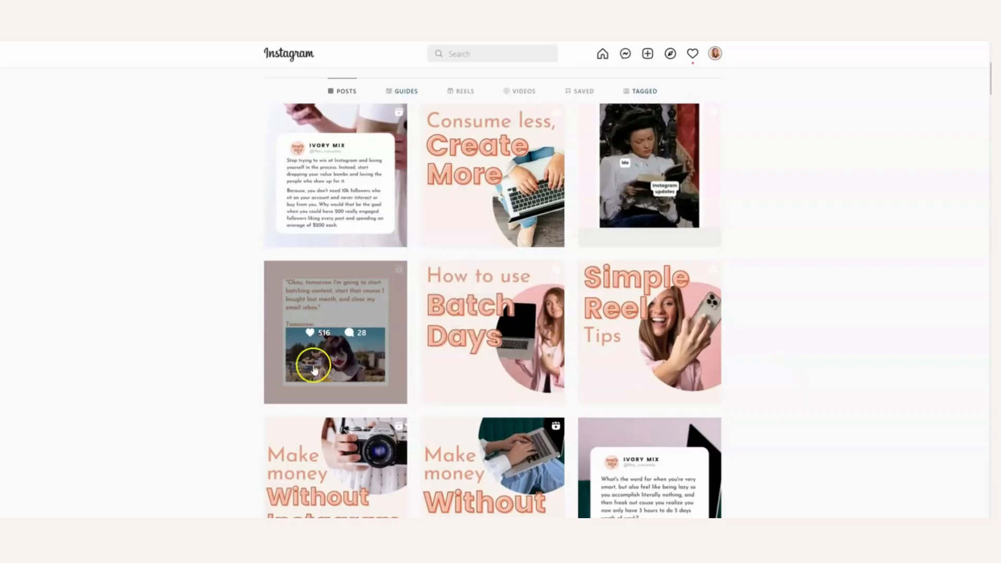
click(696, 197)
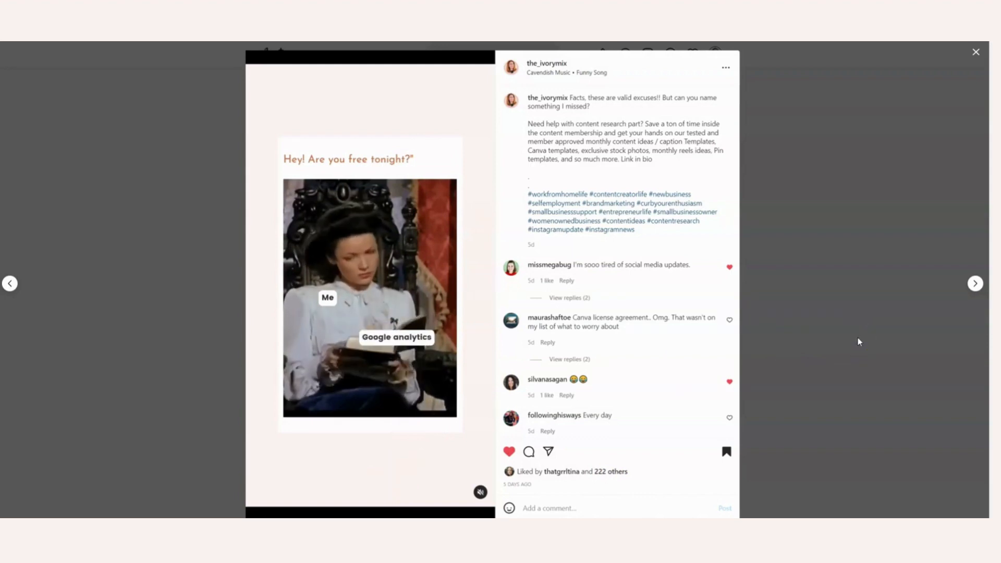
click(120, 140)
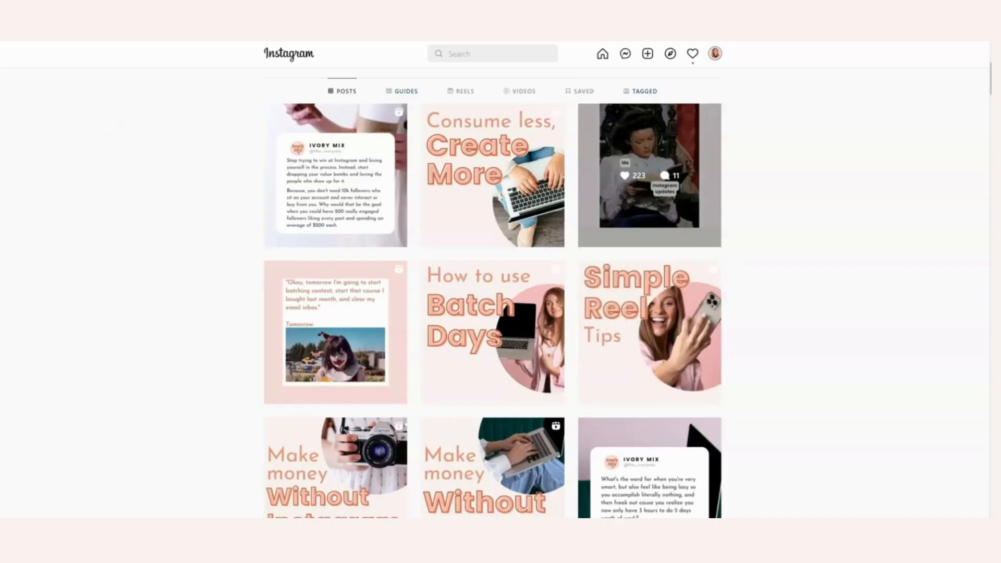
click(101, 200)
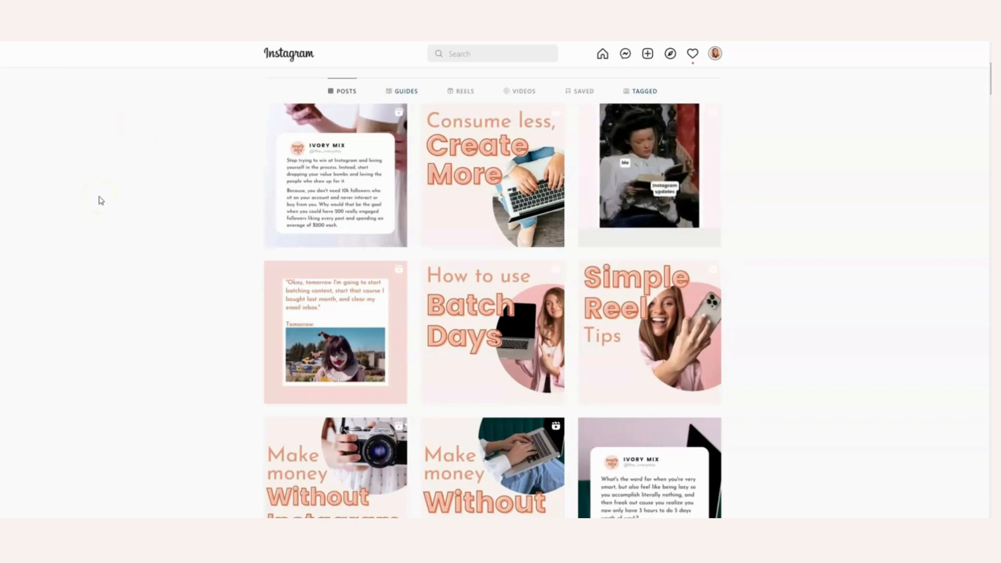
Open the audio page of the batching content reel and scrub to the end of the track to check its length.
click(323, 293)
click(365, 246)
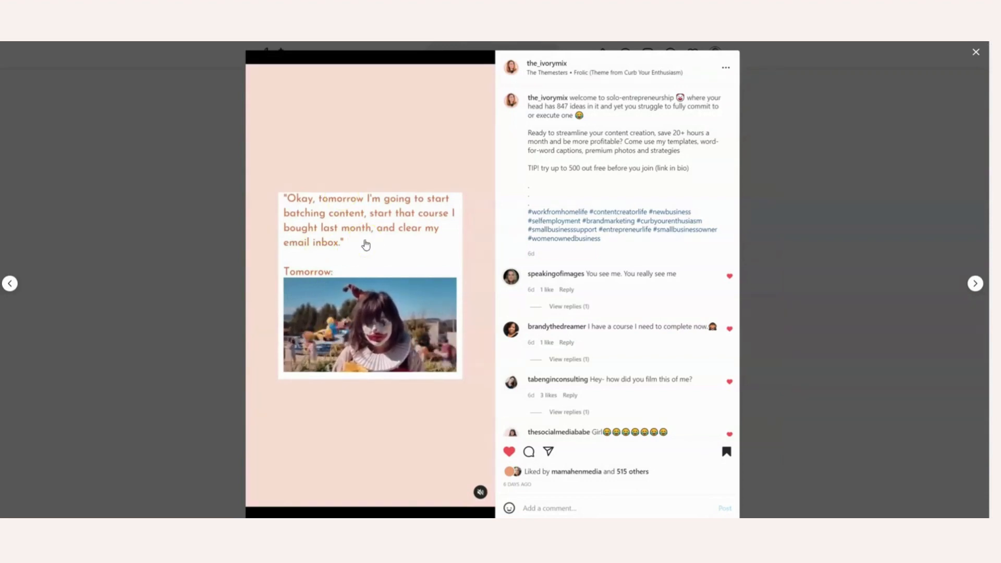
click(446, 284)
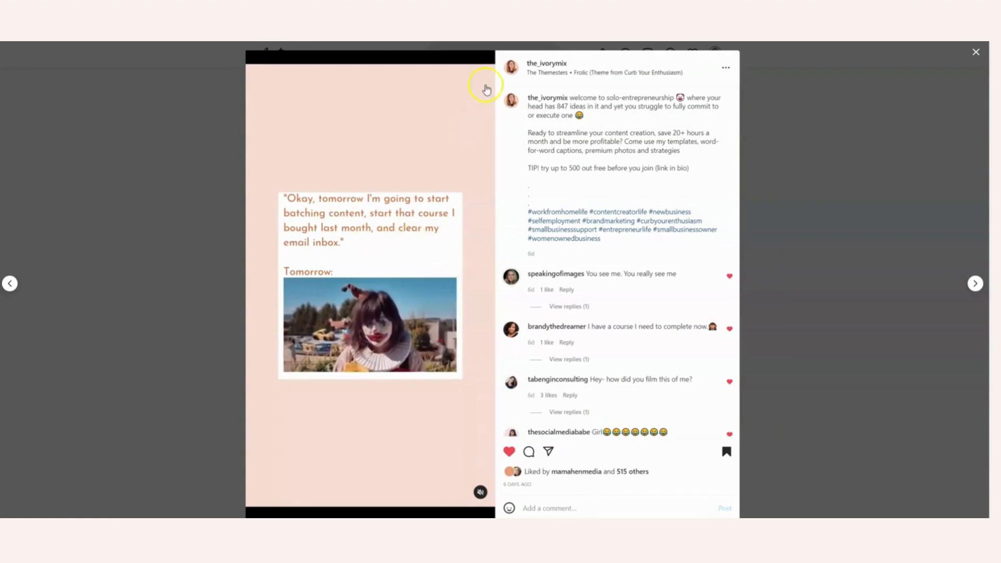
click(594, 74)
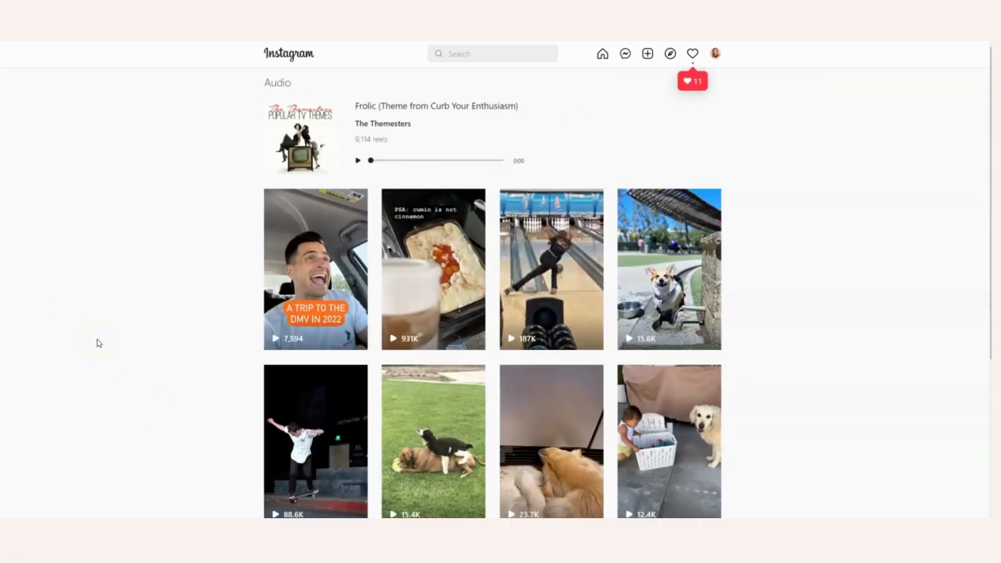
drag(371, 161, 506, 164)
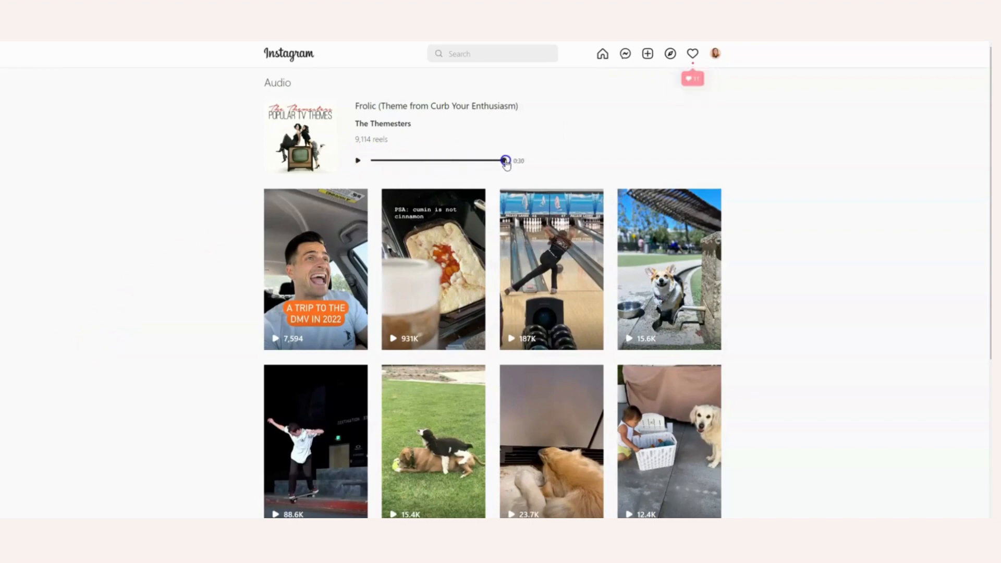
drag(505, 161, 506, 161)
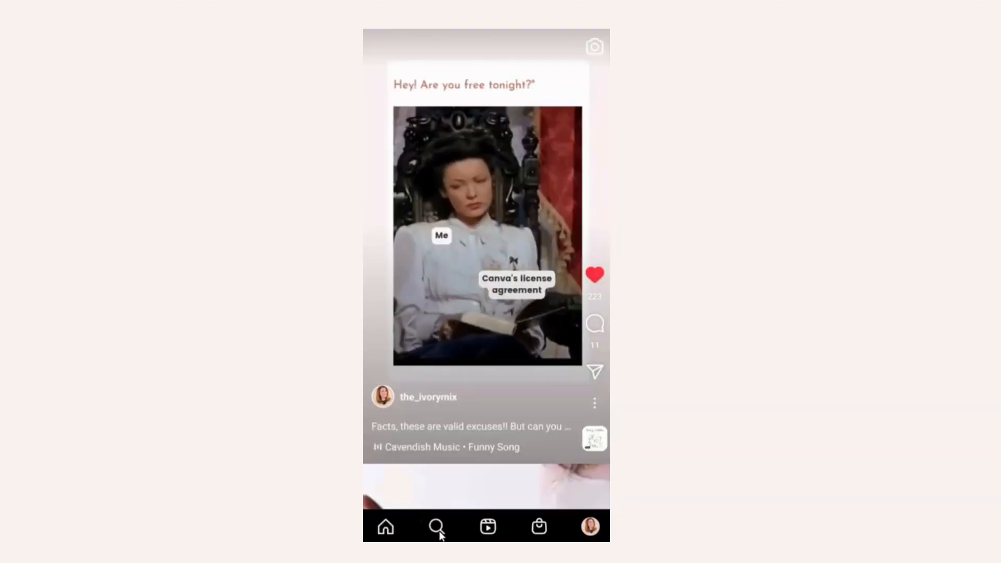
Open the Funny Song audio used in the meme reel, scrub through it to check its length, and save the audio.
click(456, 447)
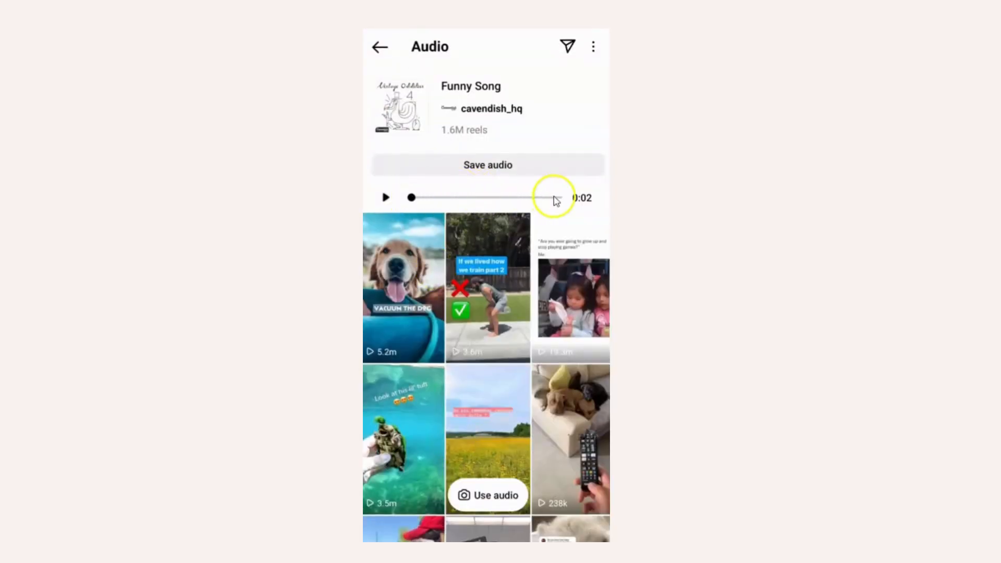
drag(415, 200, 574, 200)
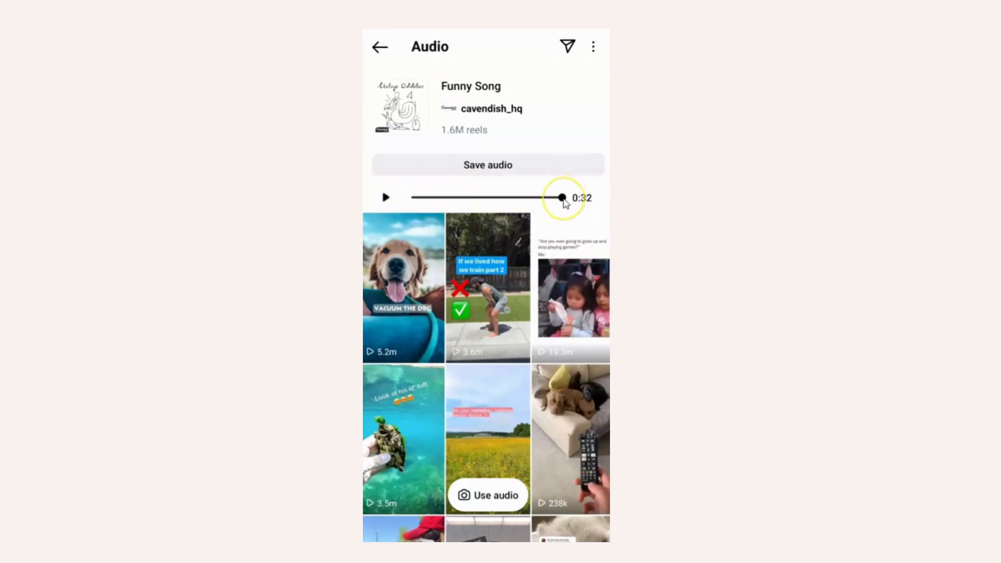
drag(566, 203, 443, 204)
click(386, 199)
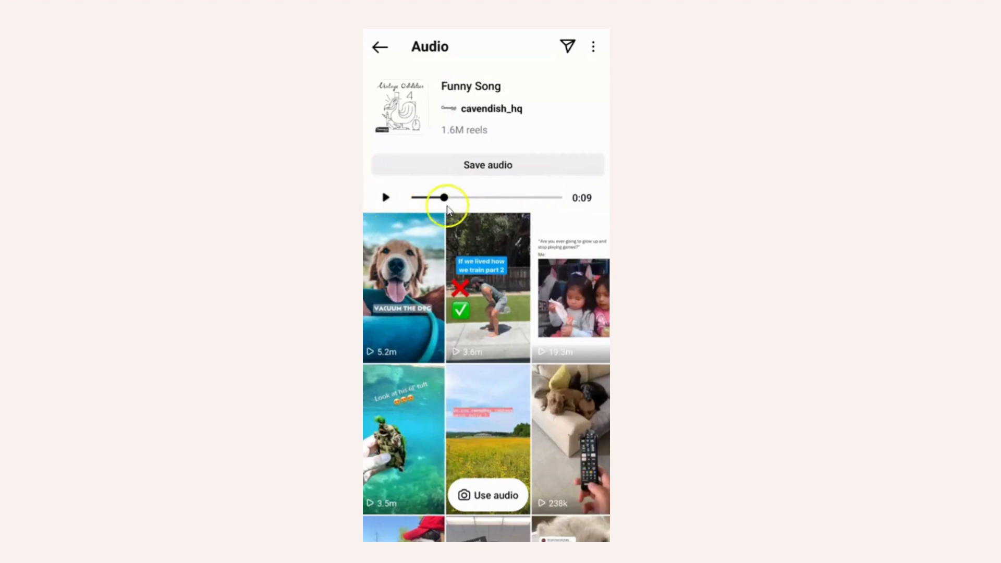
click(487, 166)
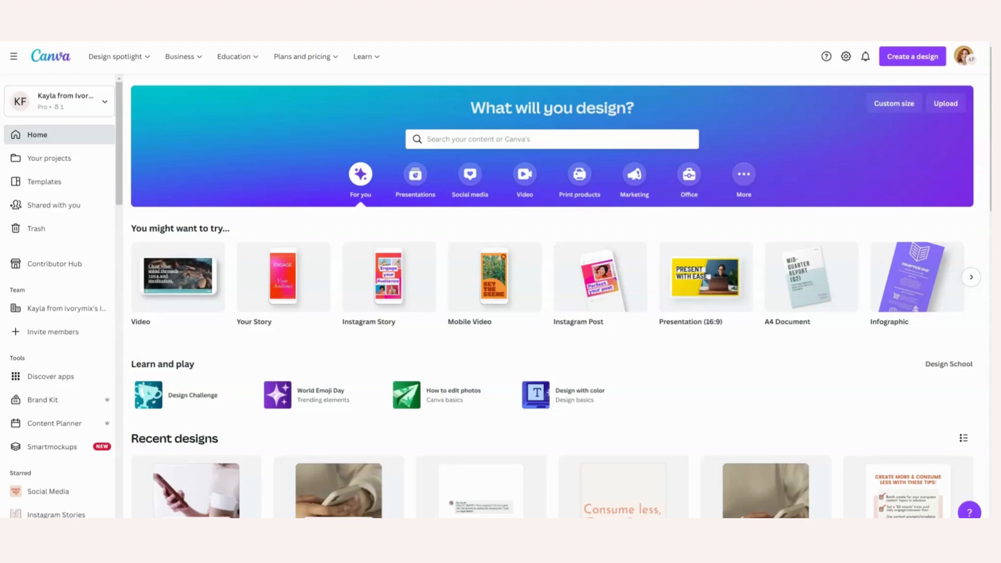
Switch to Canva and search its templates for Mobile Video.
click(451, 142)
text(mobile)
text( vdie)
key(BackSpace)
key(BackSpace)
key(BackSpace)
text(id)
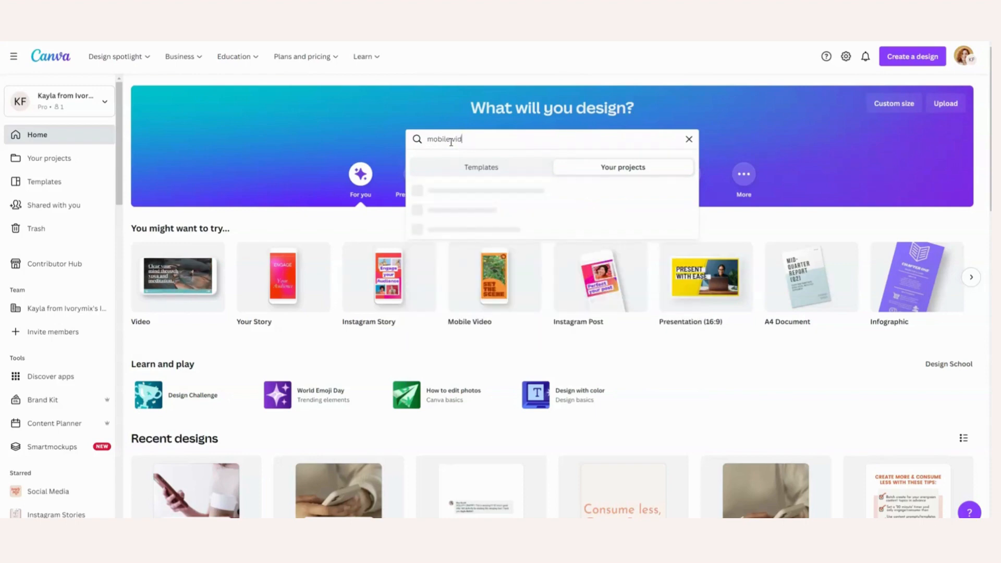
text(e)
click(476, 168)
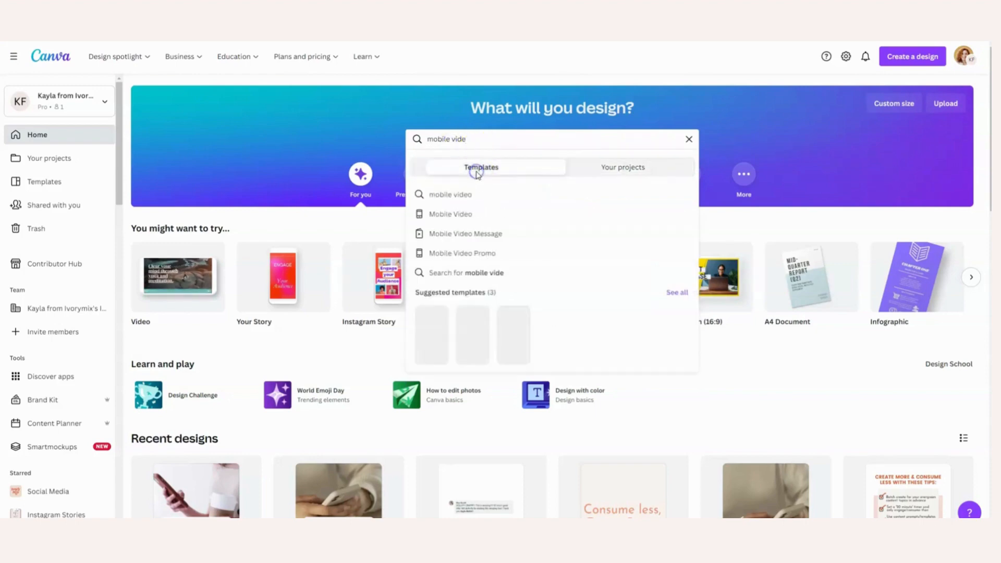
click(445, 215)
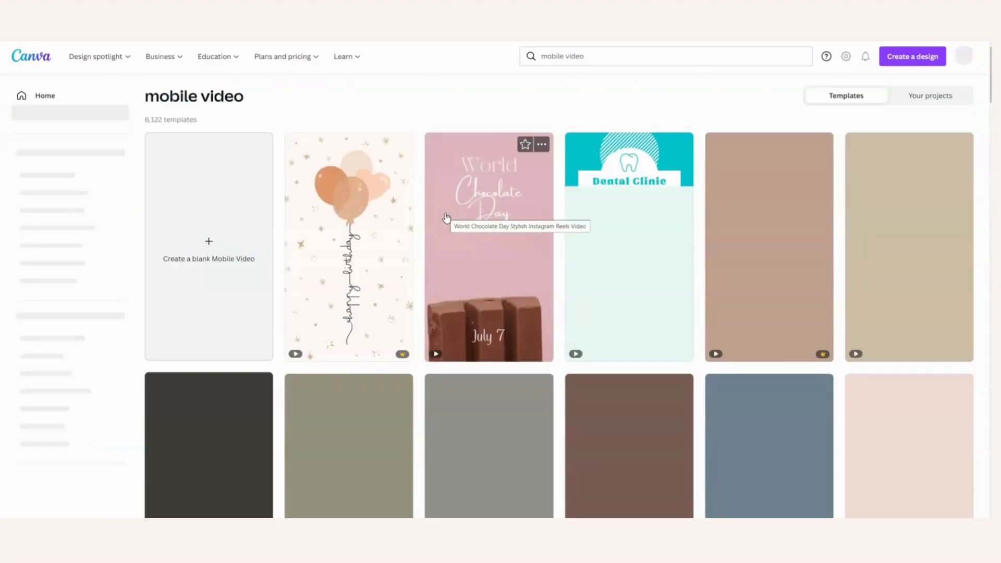
Browse the mobile video templates and create a blank Mobile Video design.
scroll(726, 264, down, 8)
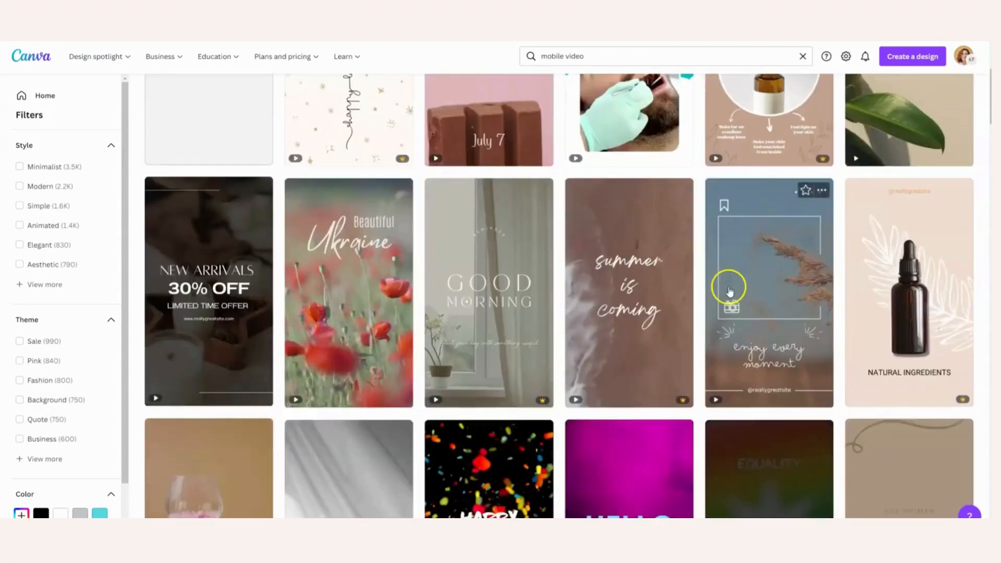
scroll(720, 351, up, 5)
scroll(241, 313, up, 4)
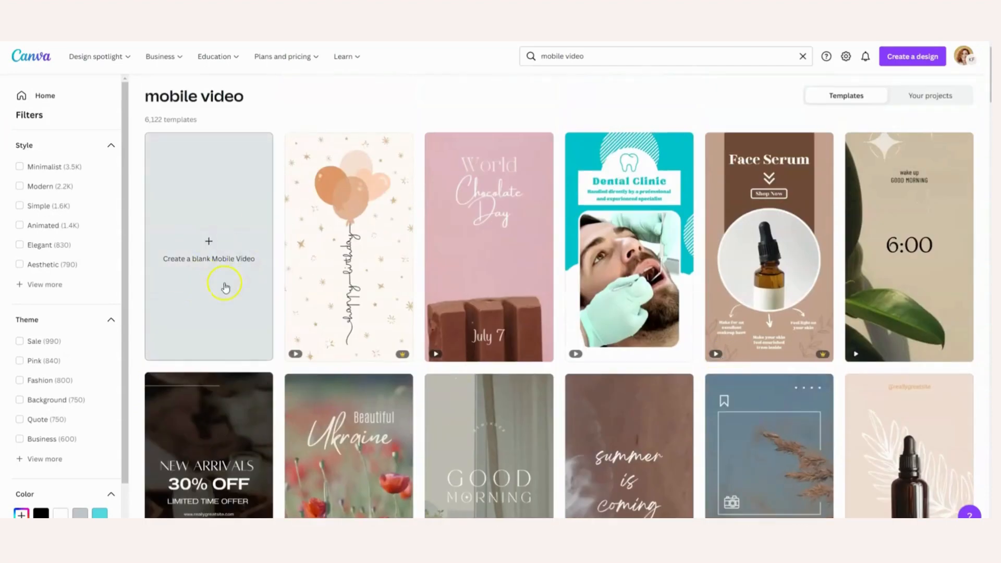
click(222, 271)
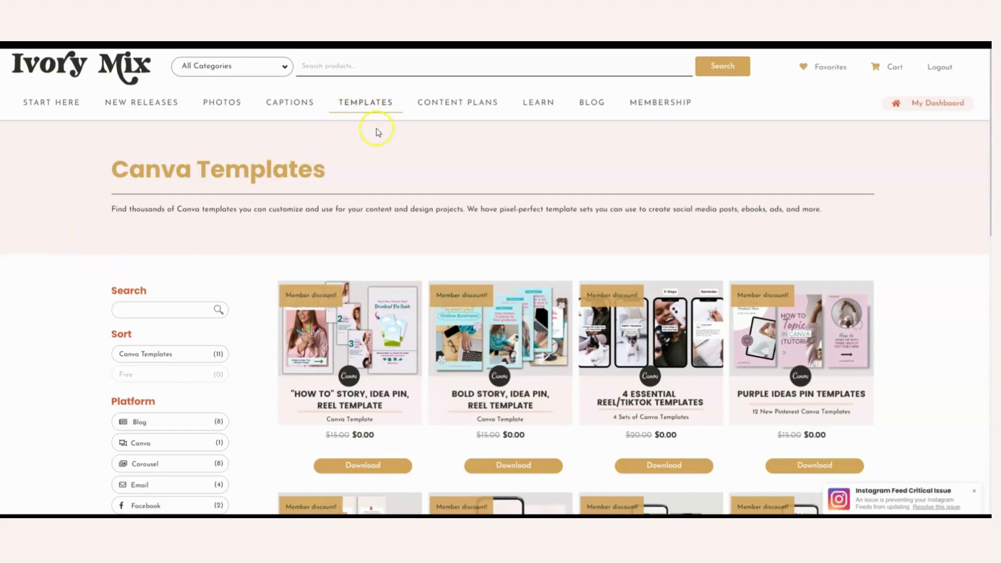
Switch to the Ivory Mix site and browse its Canva templates filtered to Reels.
scroll(252, 268, down, 4)
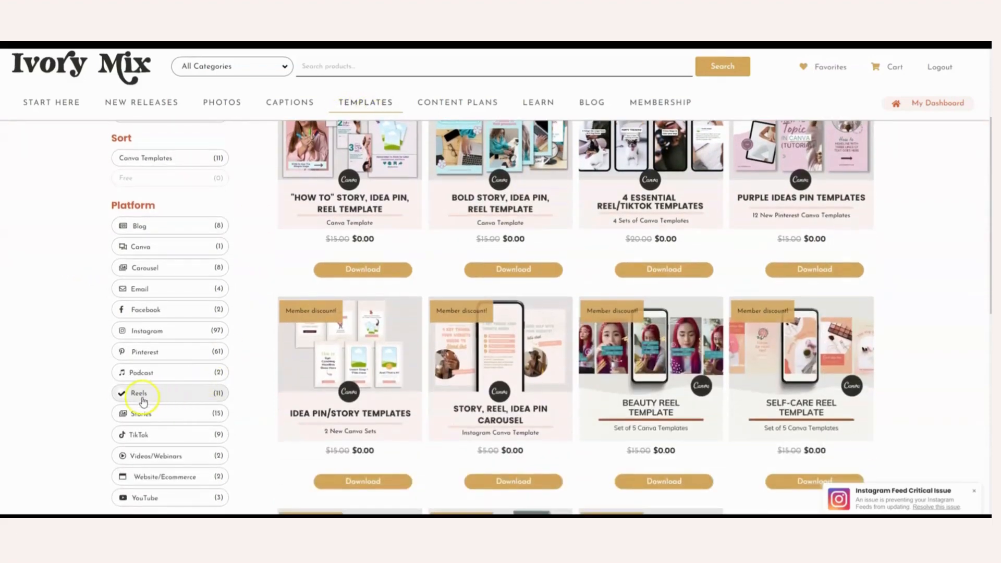
scroll(258, 265, down, 4)
scroll(261, 269, up, 7)
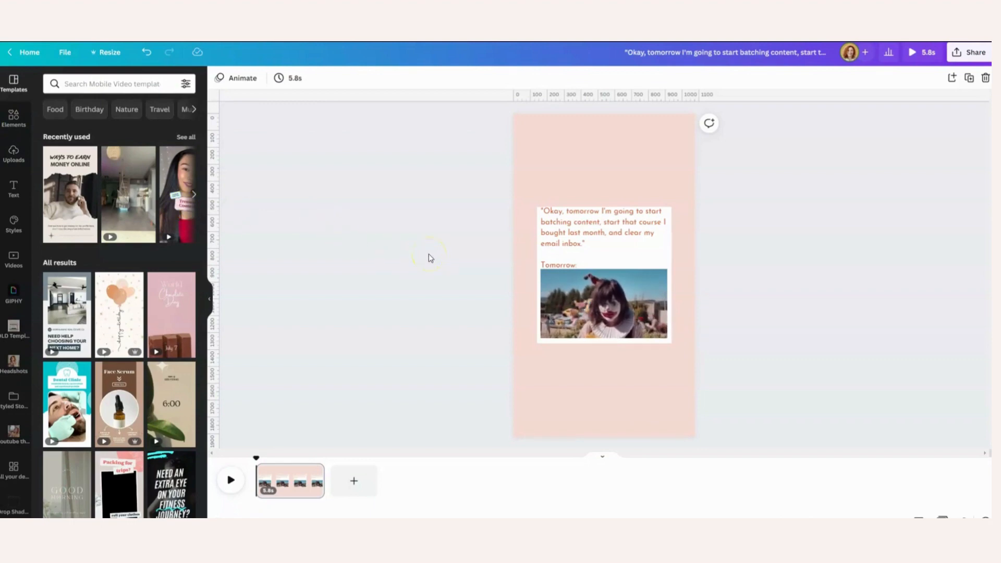
Delete the white card, quote text and clown video from the pink page in the Canva design.
click(617, 337)
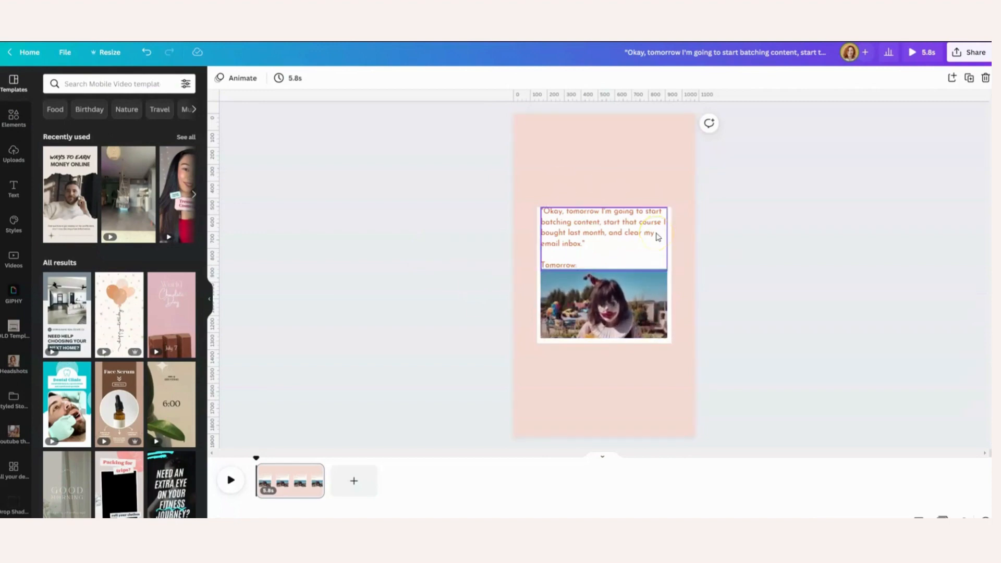
drag(751, 380, 445, 161)
key(Delete)
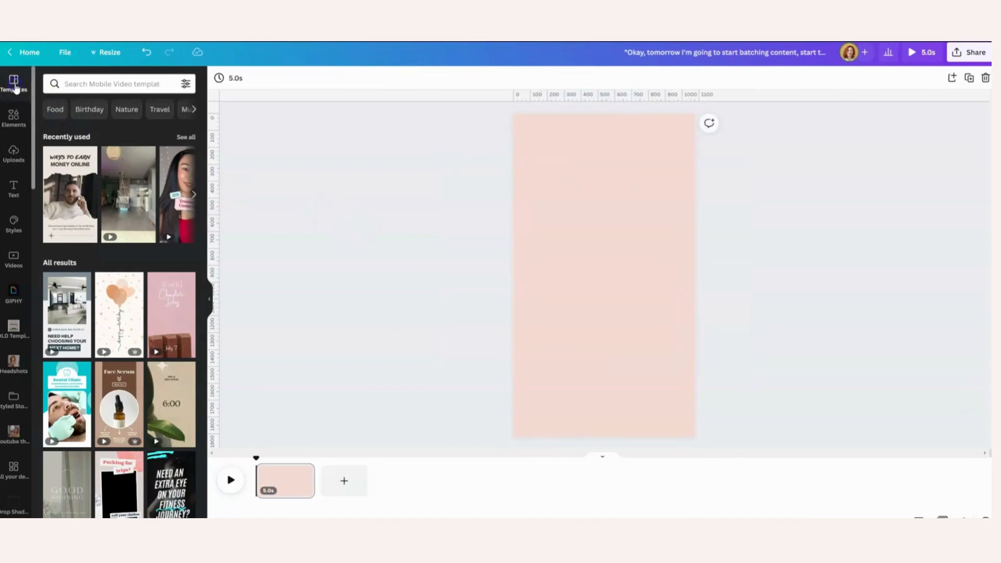
Search the mobile video templates for "meme".
click(87, 86)
text(meme)
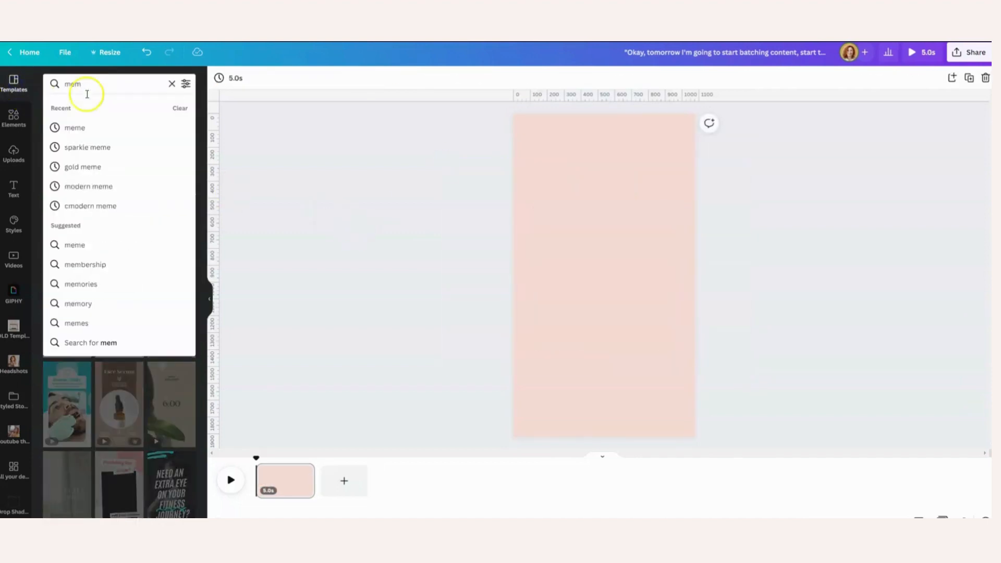
click(75, 128)
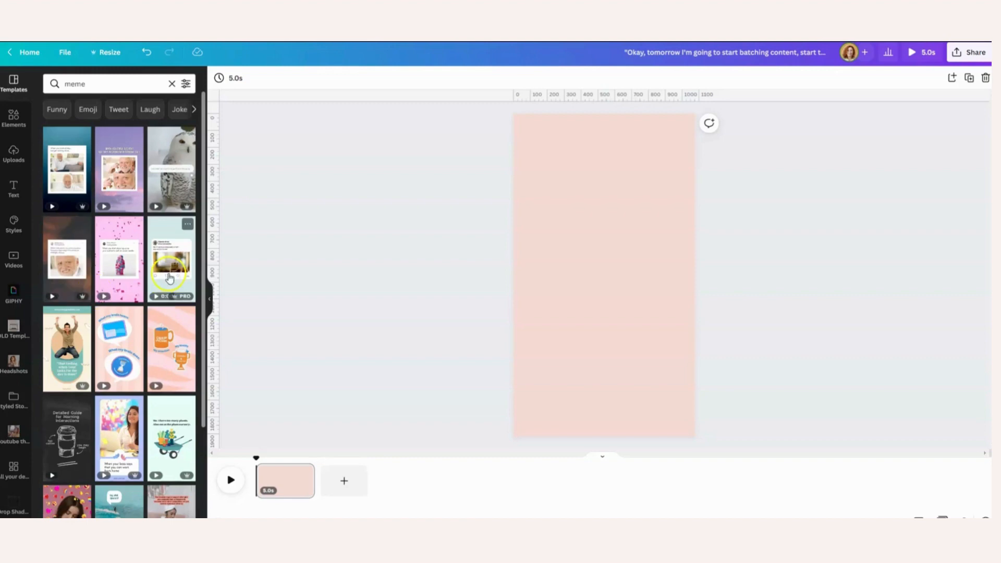
Apply the tweet-style meme template with the TV remote video and rebrand it with the Ivory Mix name, handle, headshot and pink background.
click(169, 265)
click(371, 323)
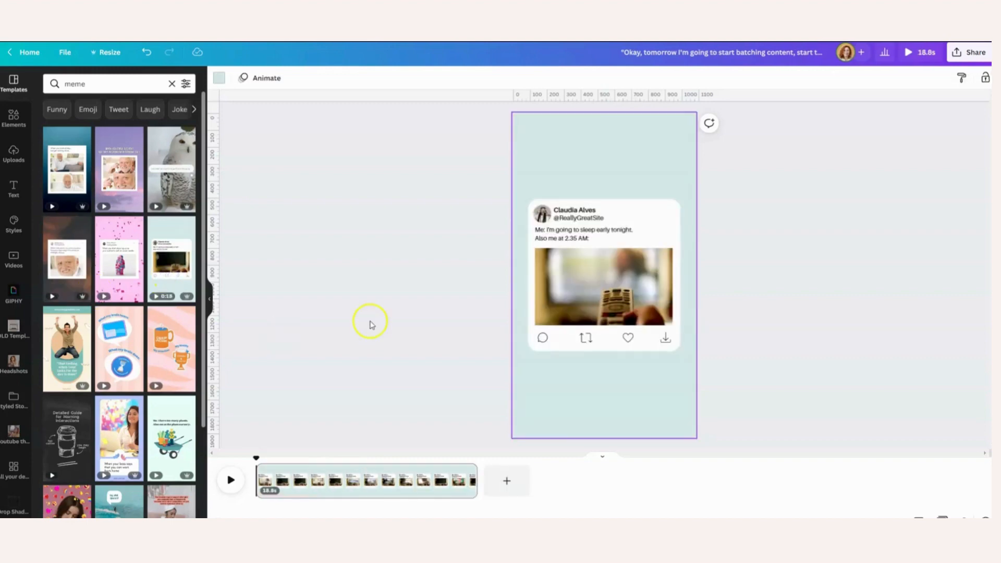
click(611, 220)
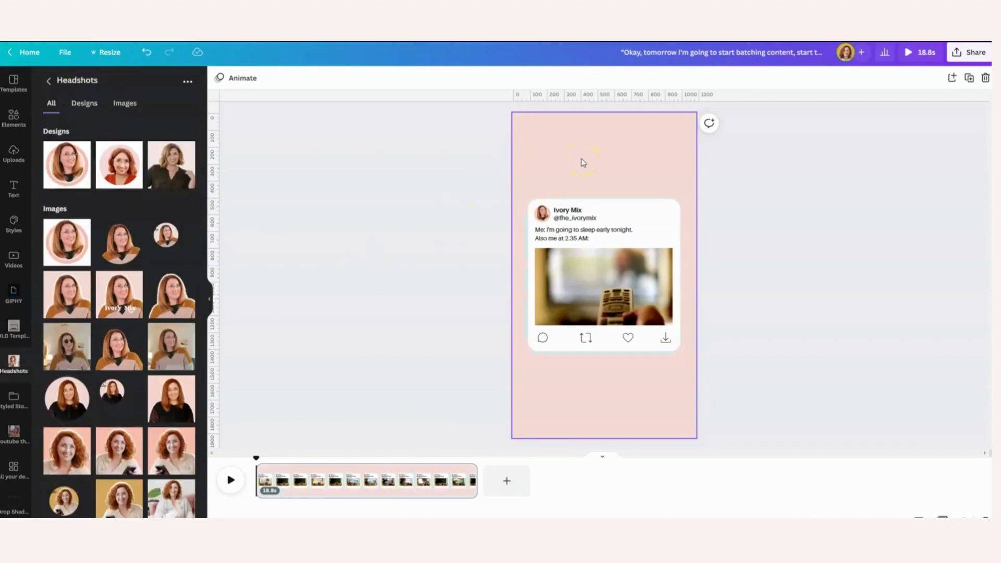
Look at the Elements library and open the GIPHY app from the list of additional Canva apps.
click(20, 122)
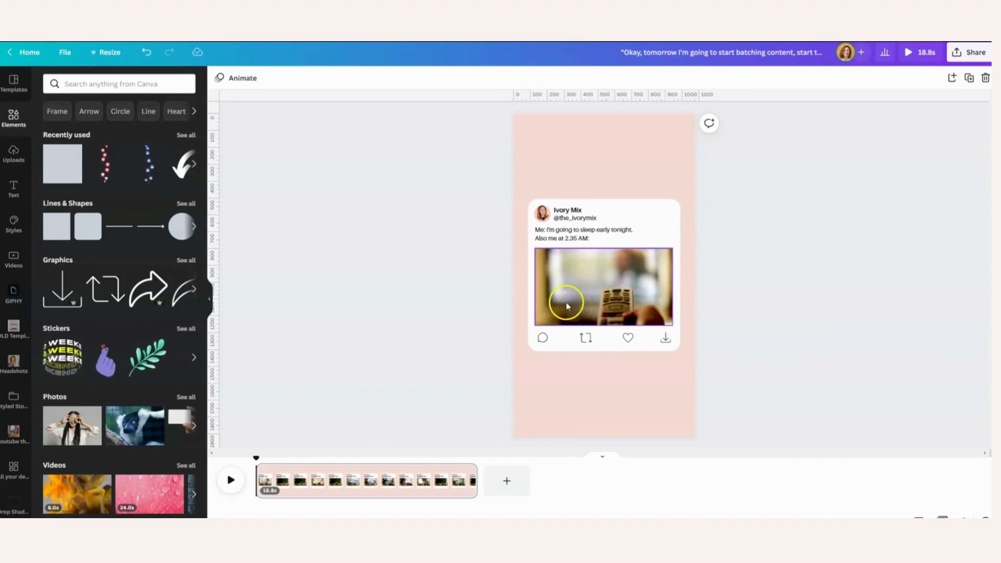
click(12, 302)
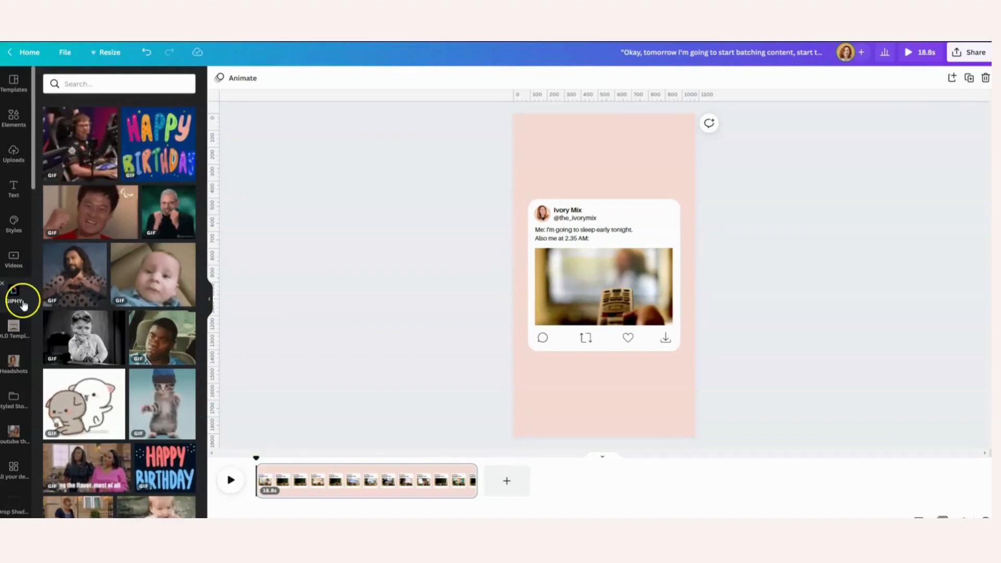
scroll(22, 305, down, 10)
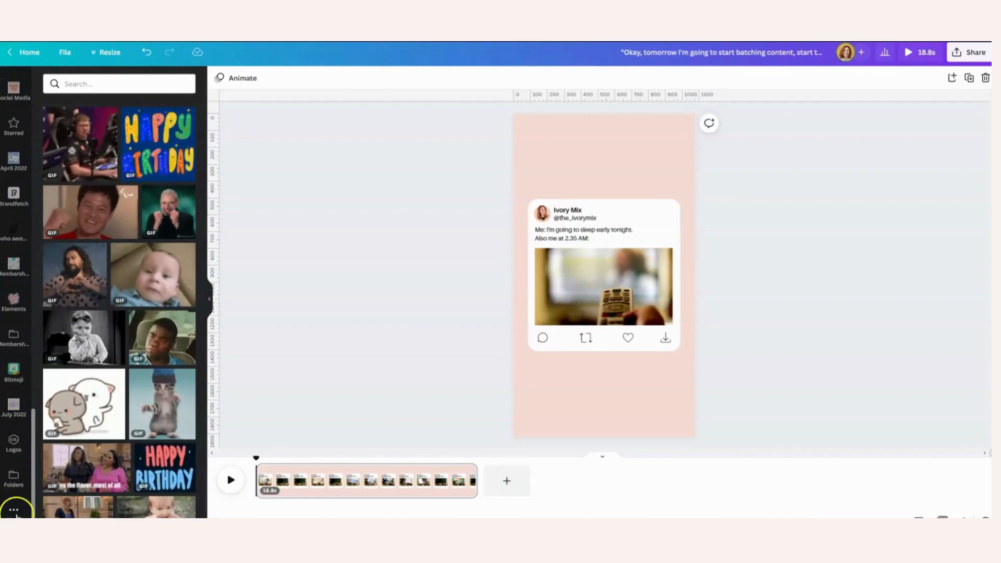
click(13, 511)
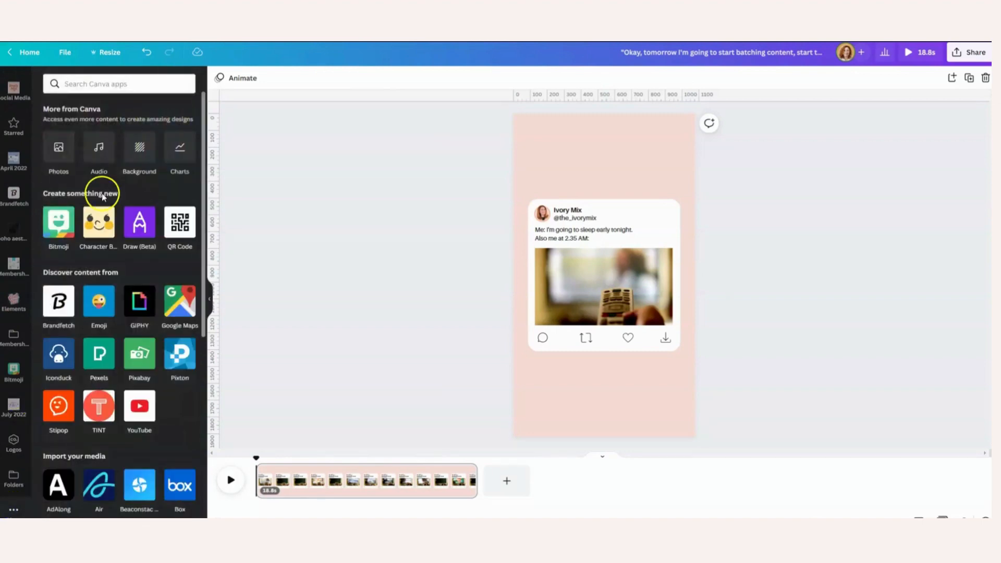
click(139, 305)
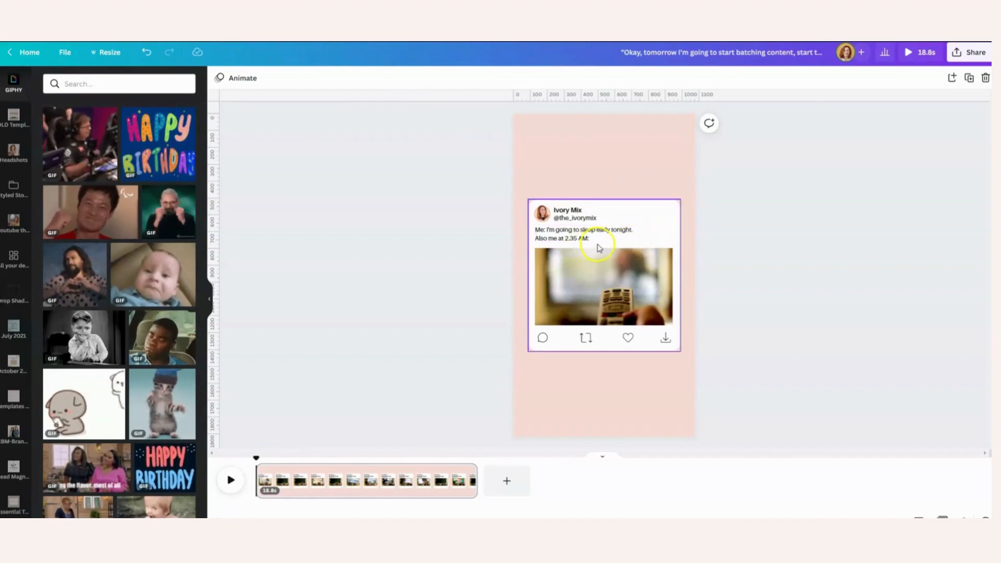
Search GIPHY for "scrolling social media" and place the "Just Scrolling" GIF in the card's picture frame.
click(103, 83)
text(scrolling social media)
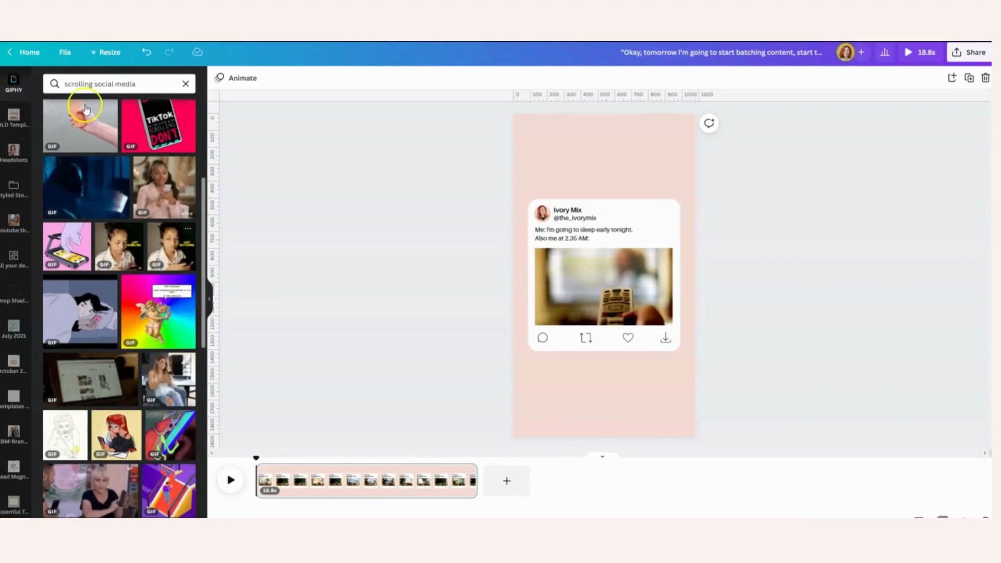
scroll(72, 188, up, 4)
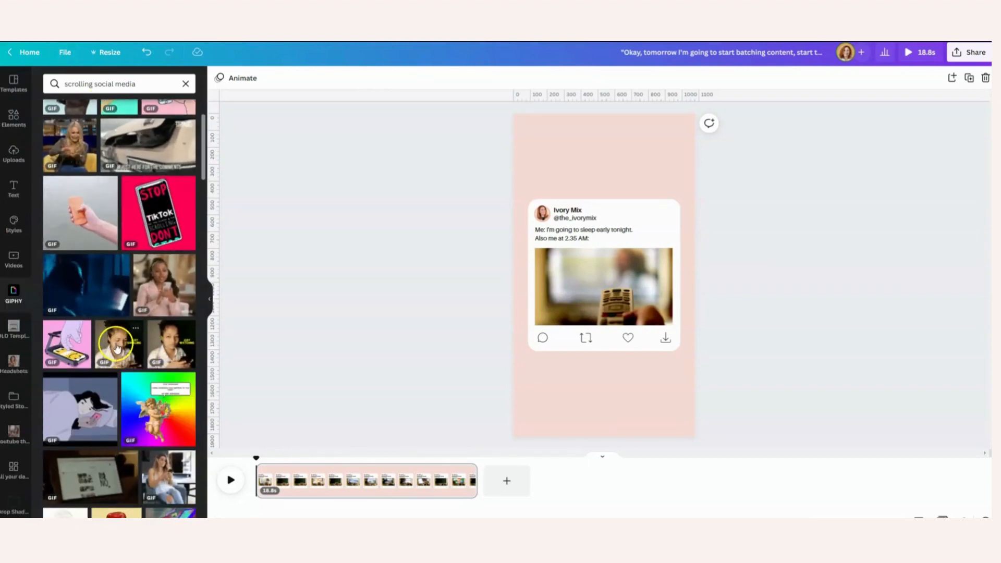
drag(168, 327, 593, 281)
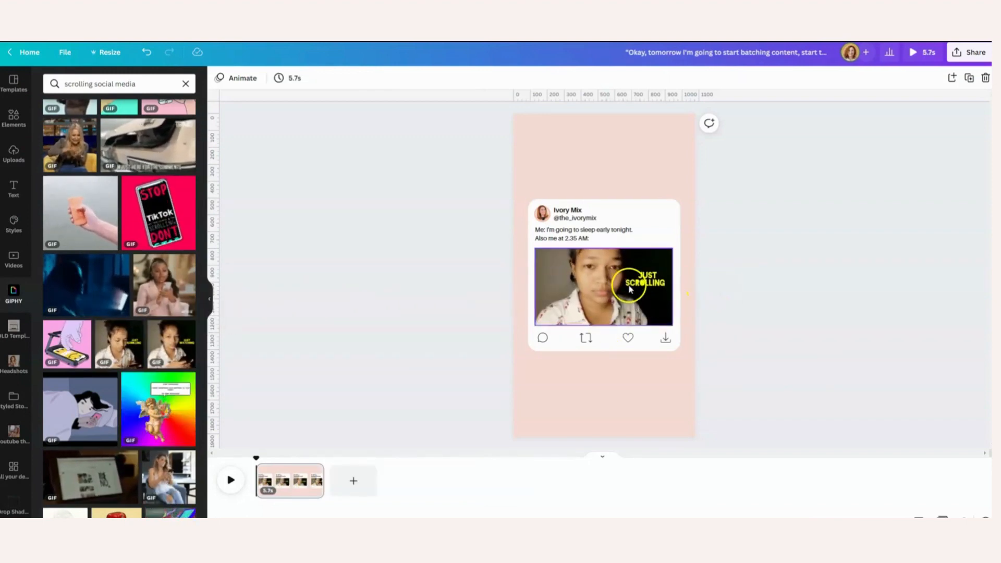
Adjust the GIF in its frame and extend the frame up to the caption text.
double_click(630, 289)
drag(629, 290, 601, 243)
click(764, 271)
Extend the white card downward and move the comment, repost, heart and download icons down to its lower edge.
drag(603, 328, 548, 387)
click(597, 348)
click(542, 339)
click(584, 342)
drag(583, 342, 662, 359)
click(627, 338)
click(665, 338)
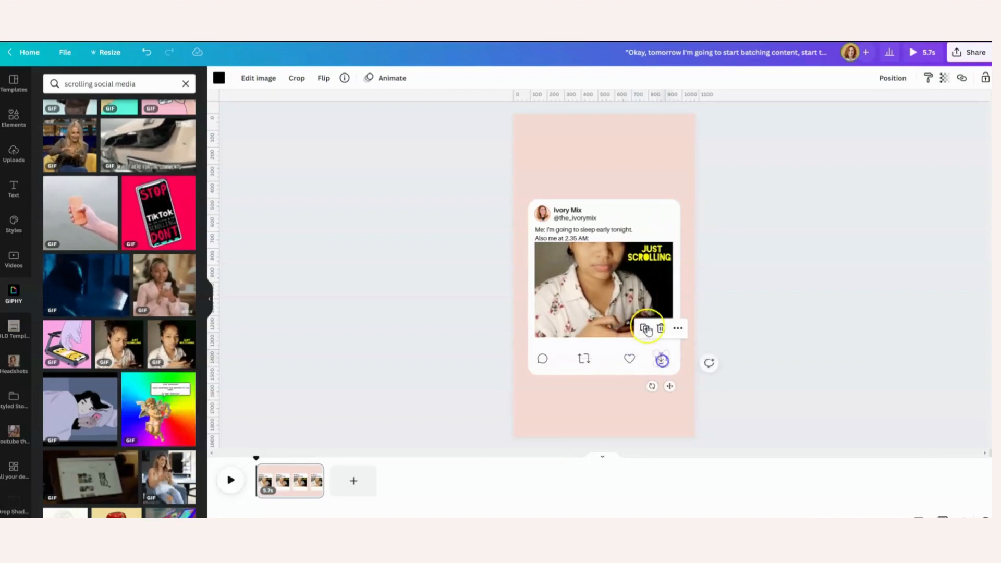
Extend the picture frame down to the icon row and replace its GIF with the woman in bed from a "scrolling in bed" search.
click(596, 327)
drag(603, 337, 604, 353)
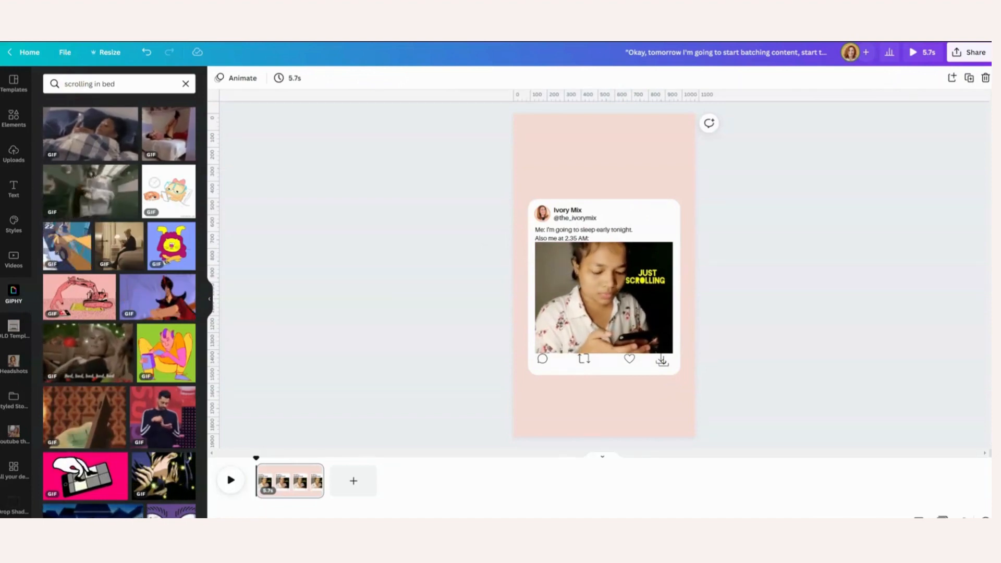
drag(87, 137, 547, 274)
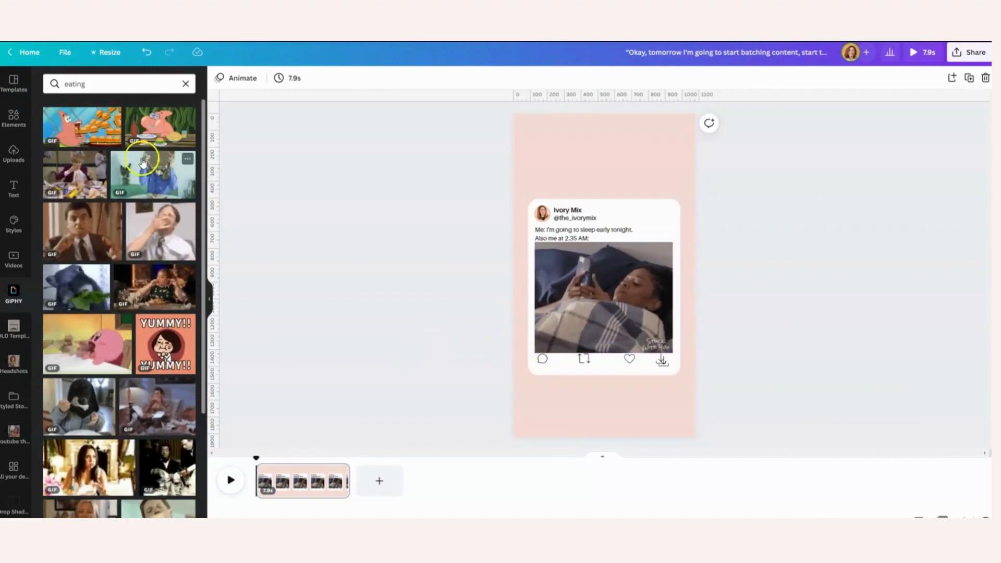
Search GIPHY for "eating" and try a GIF of a person eating at a table in the card's picture frame.
drag(70, 177, 602, 293)
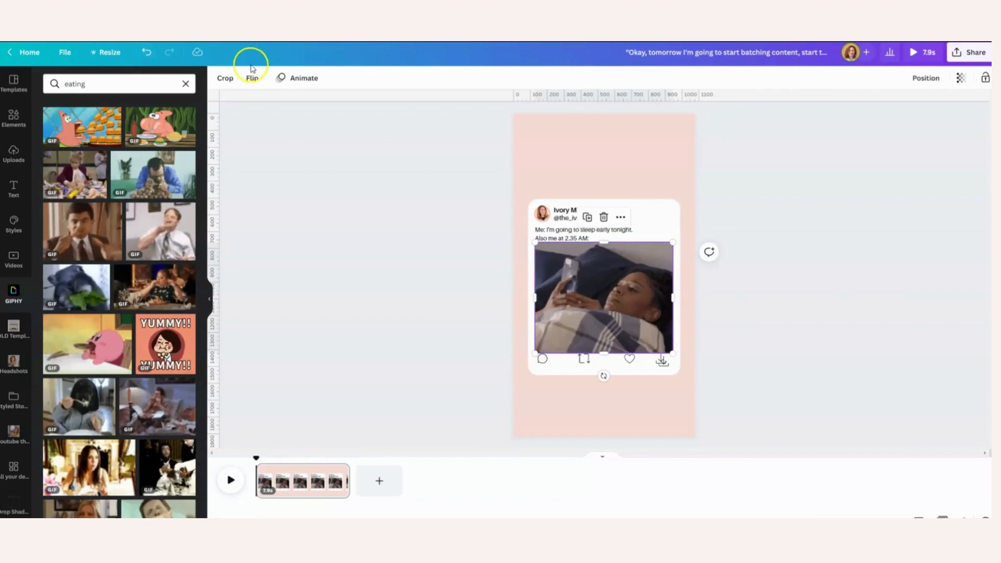
click(391, 292)
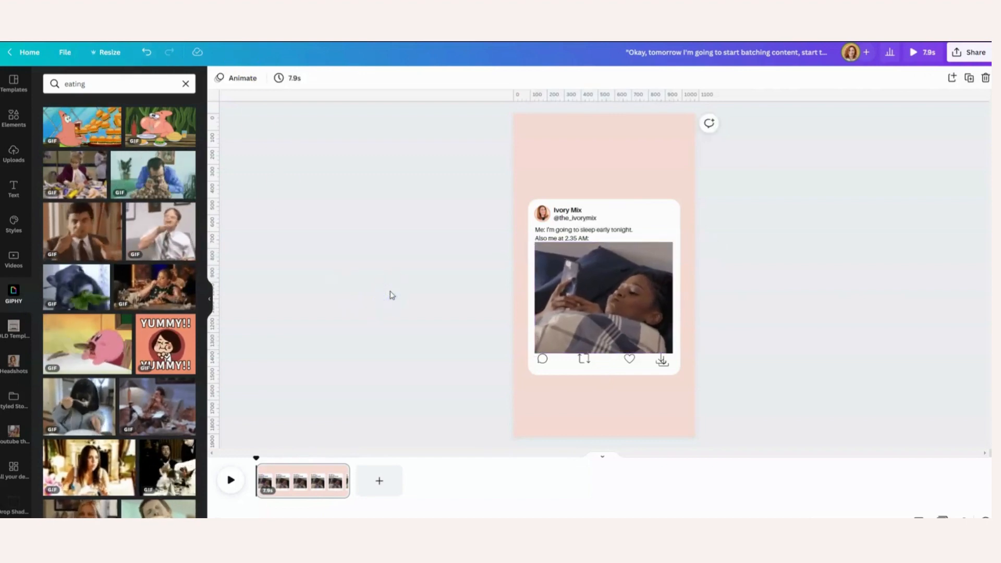
Shorten the GIF of the woman in bed slightly so its lower edge sits clear of the icon row.
click(645, 328)
drag(606, 349, 605, 345)
click(818, 305)
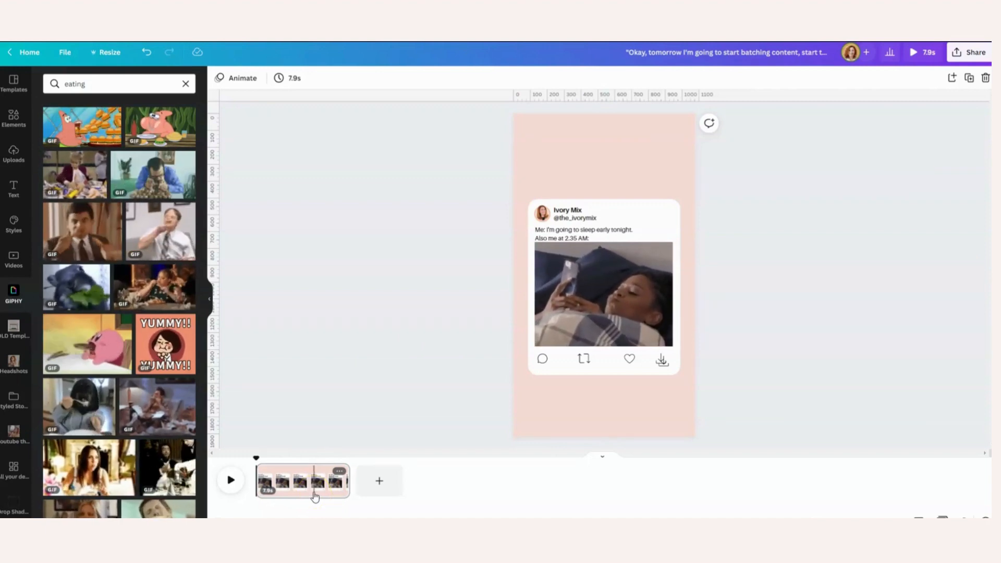
Trim the page's duration to 5.0 seconds in the timeline.
click(345, 480)
drag(345, 482, 327, 483)
drag(322, 483, 313, 484)
click(469, 384)
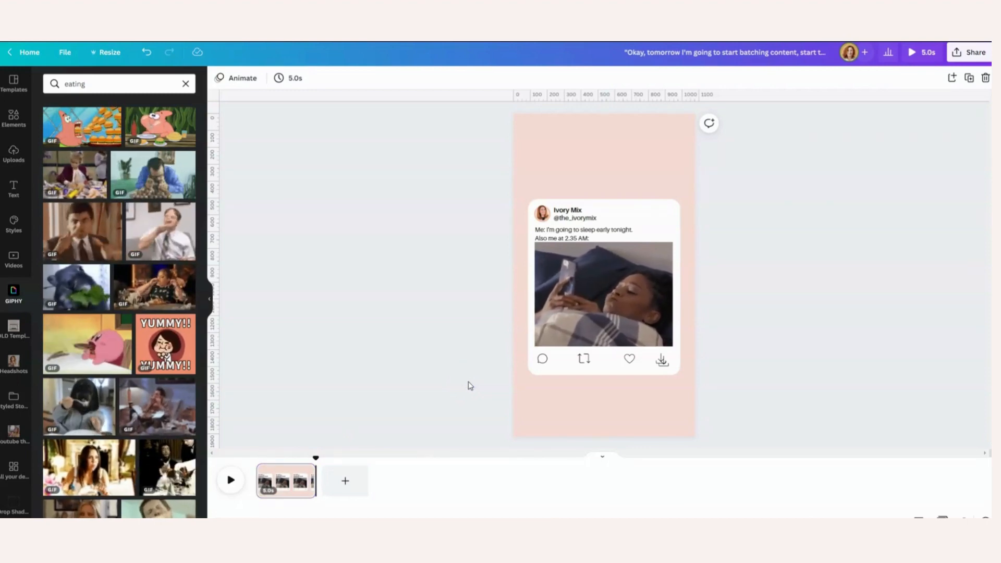
Duplicate the 5-second page twice and preview the full three-page video.
right_click(296, 482)
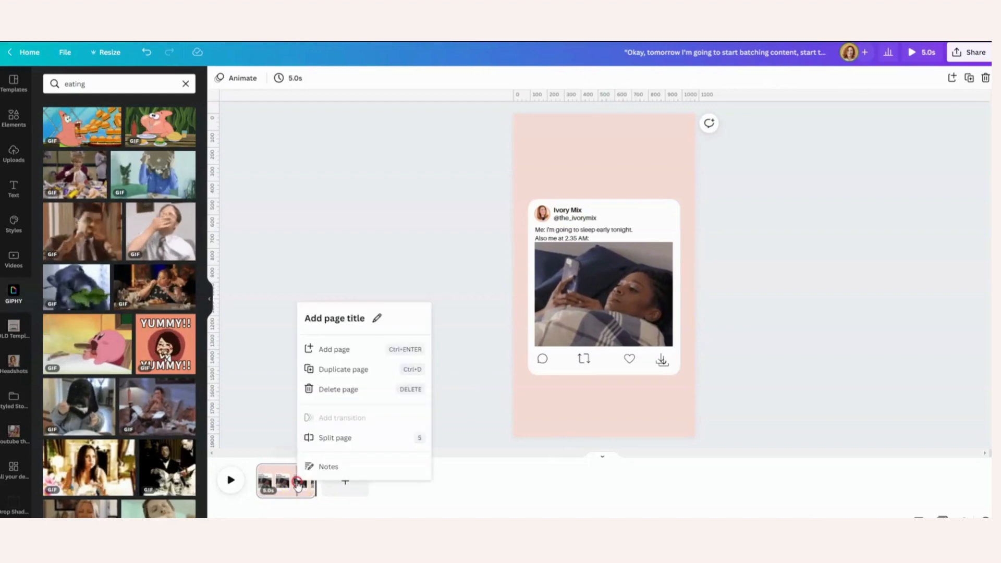
click(341, 369)
right_click(352, 479)
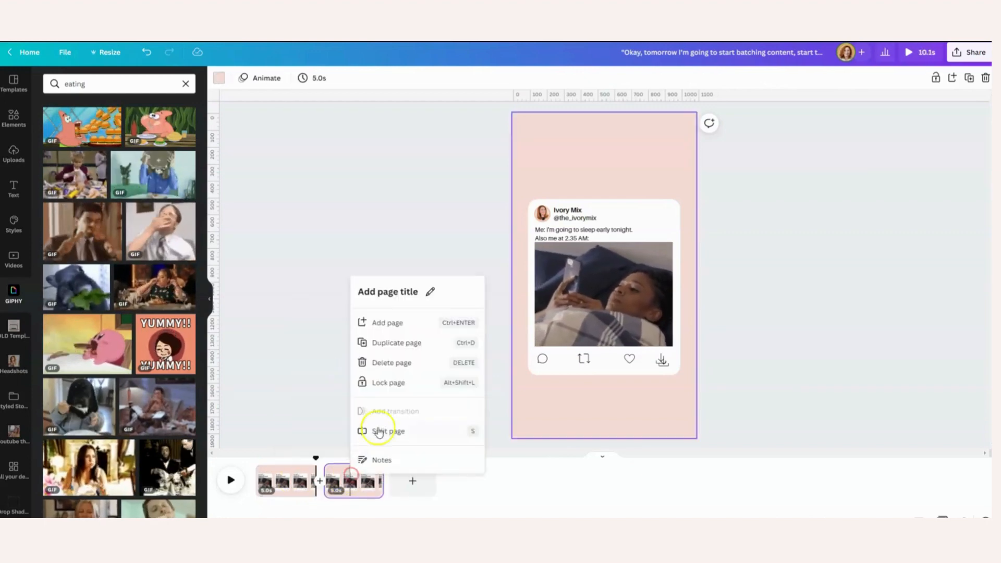
click(402, 342)
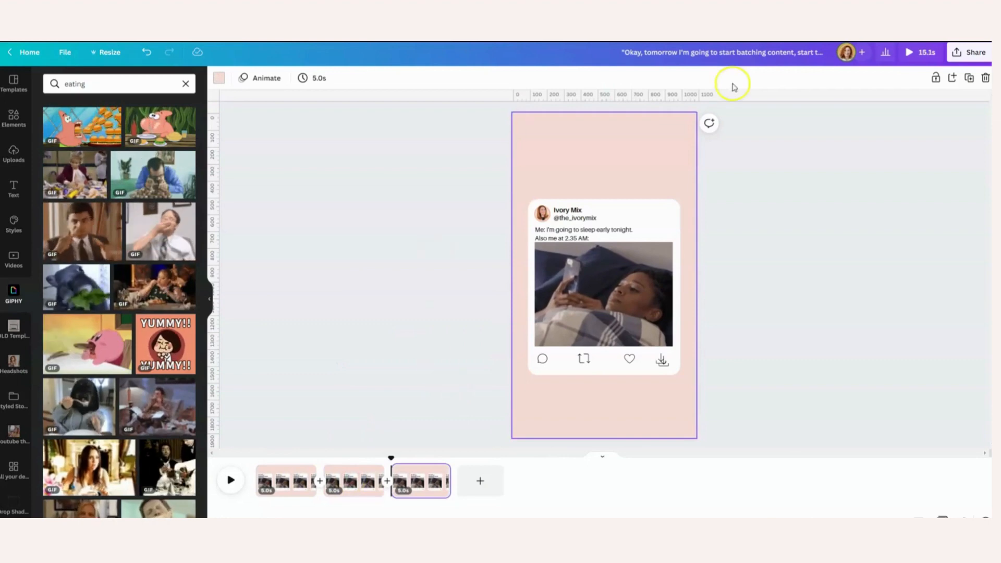
click(922, 55)
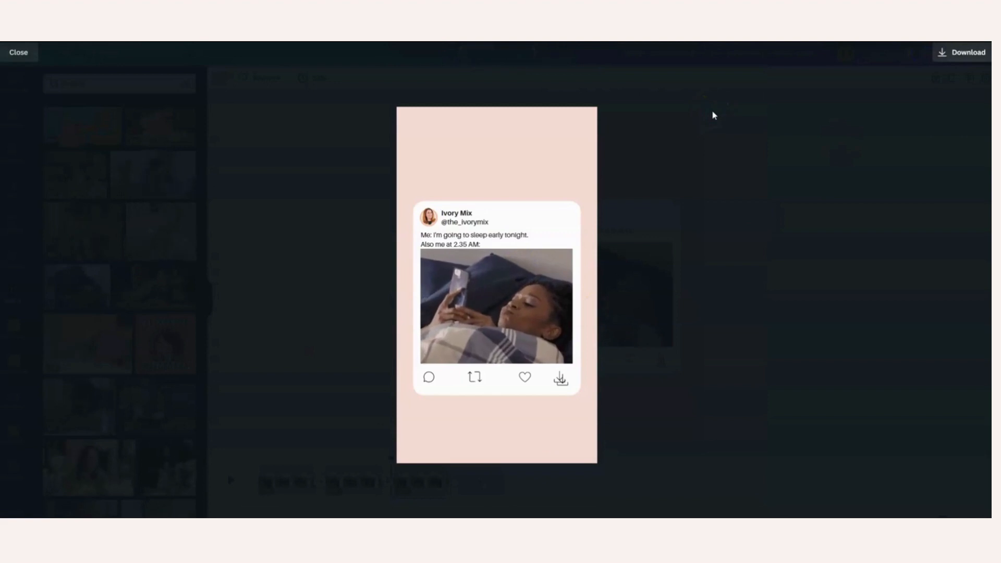
click(703, 137)
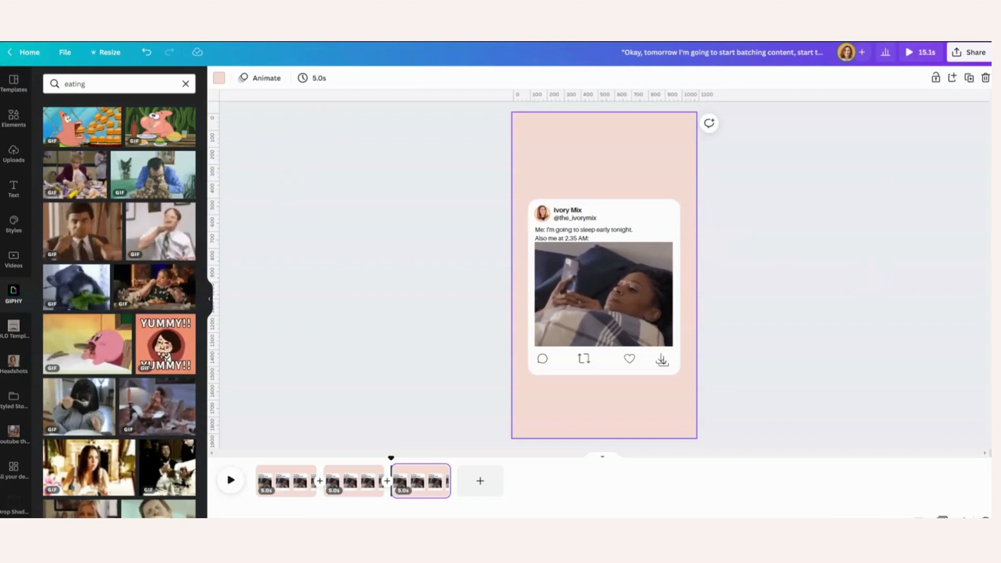
Open the download settings for the MP4 video and review the page selection.
click(974, 50)
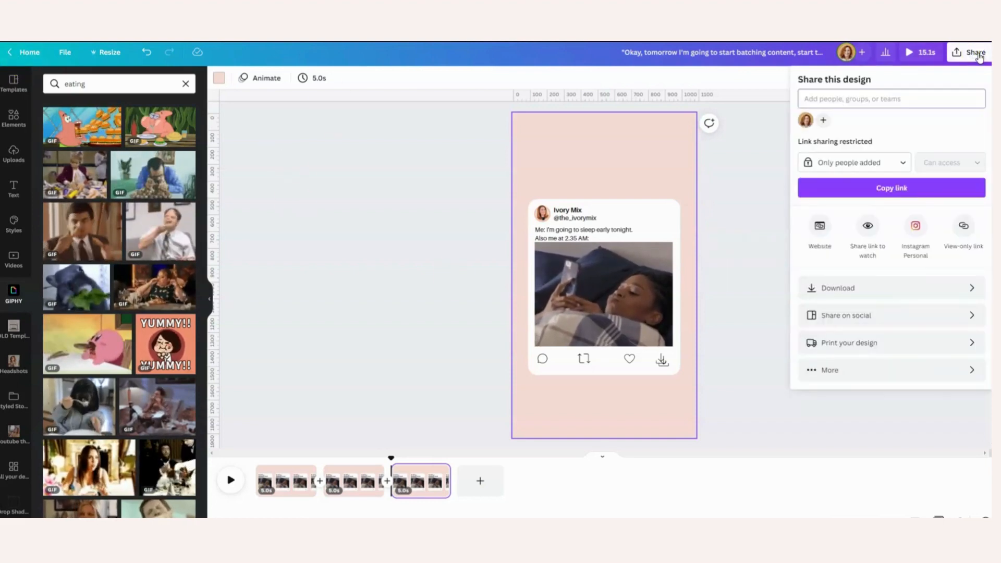
click(878, 299)
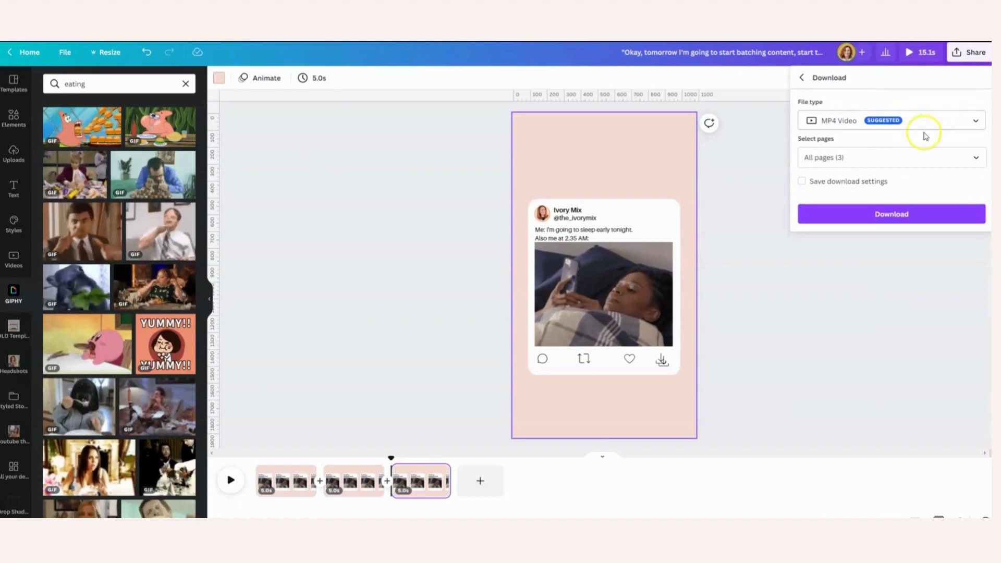
click(977, 164)
click(910, 322)
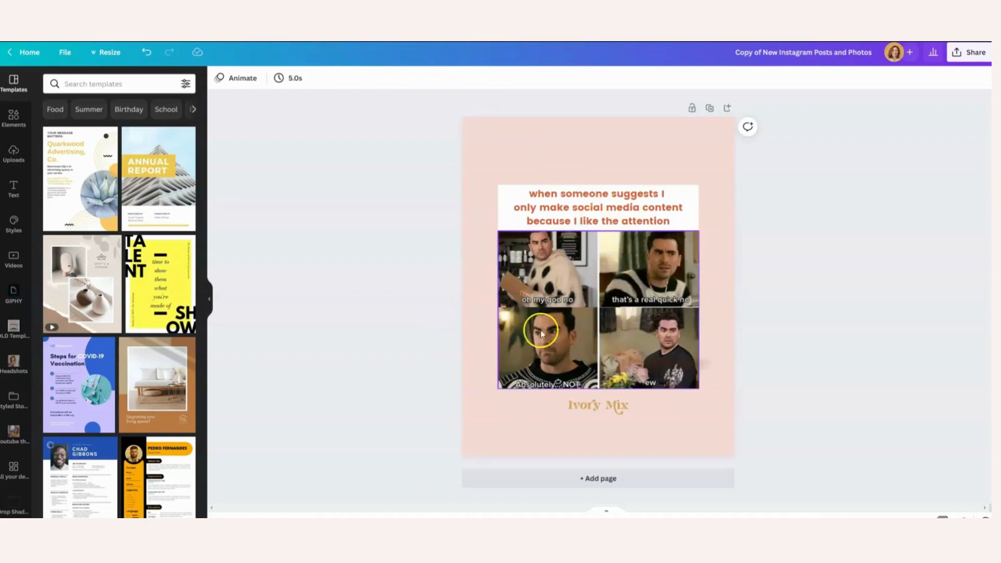
Resize the four-panel meme post into a Mobile Video copy and hide the page timeline.
click(110, 53)
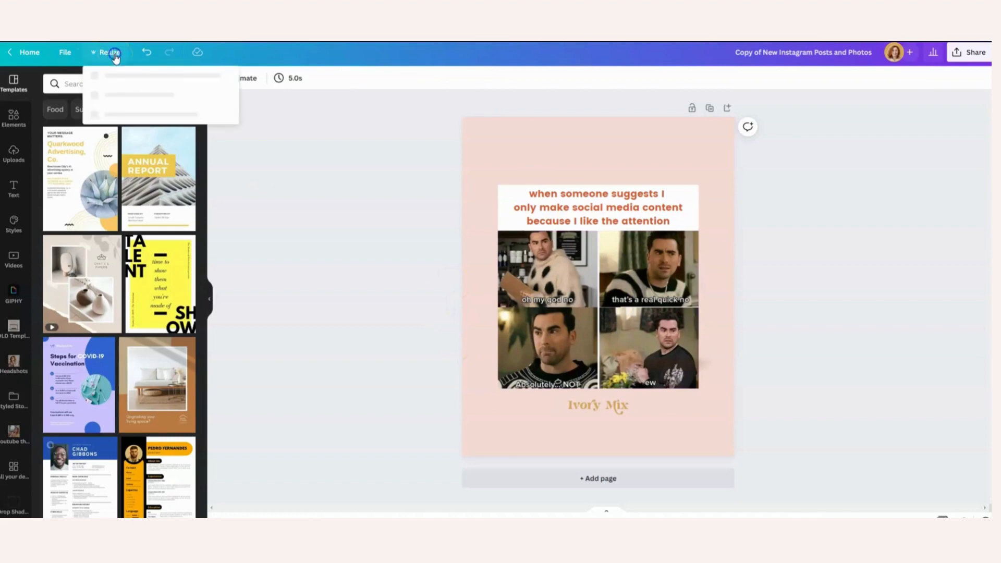
click(95, 187)
click(176, 334)
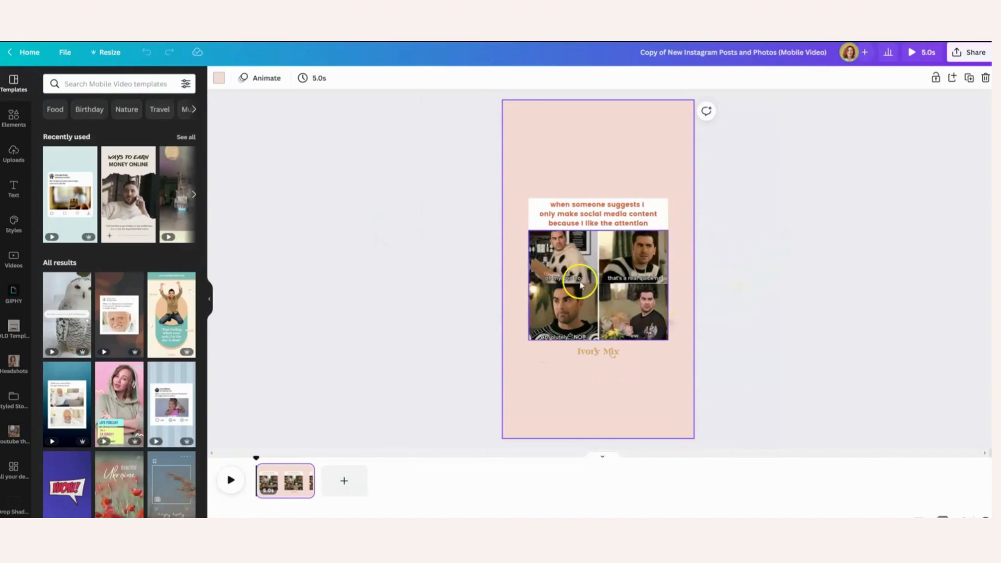
click(604, 454)
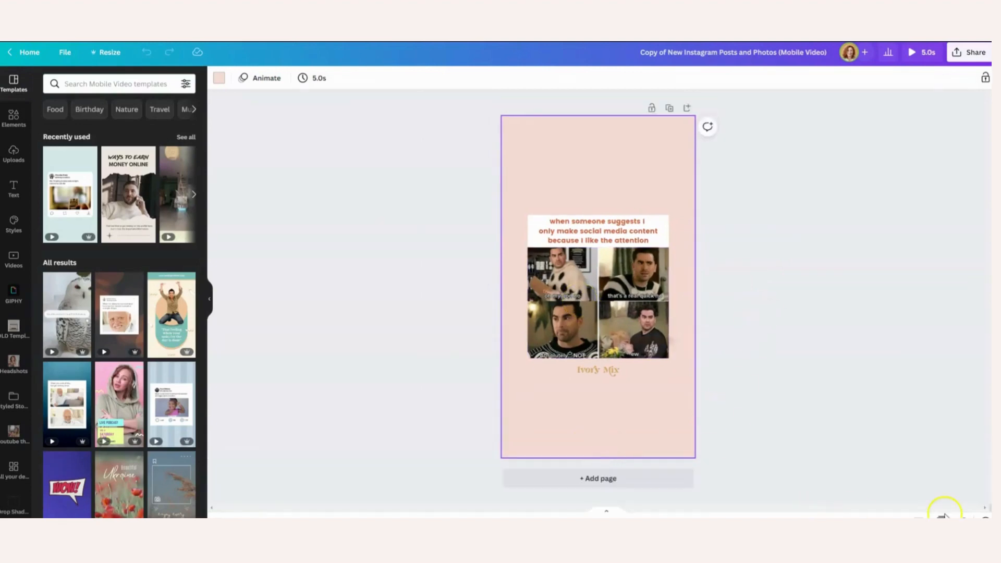